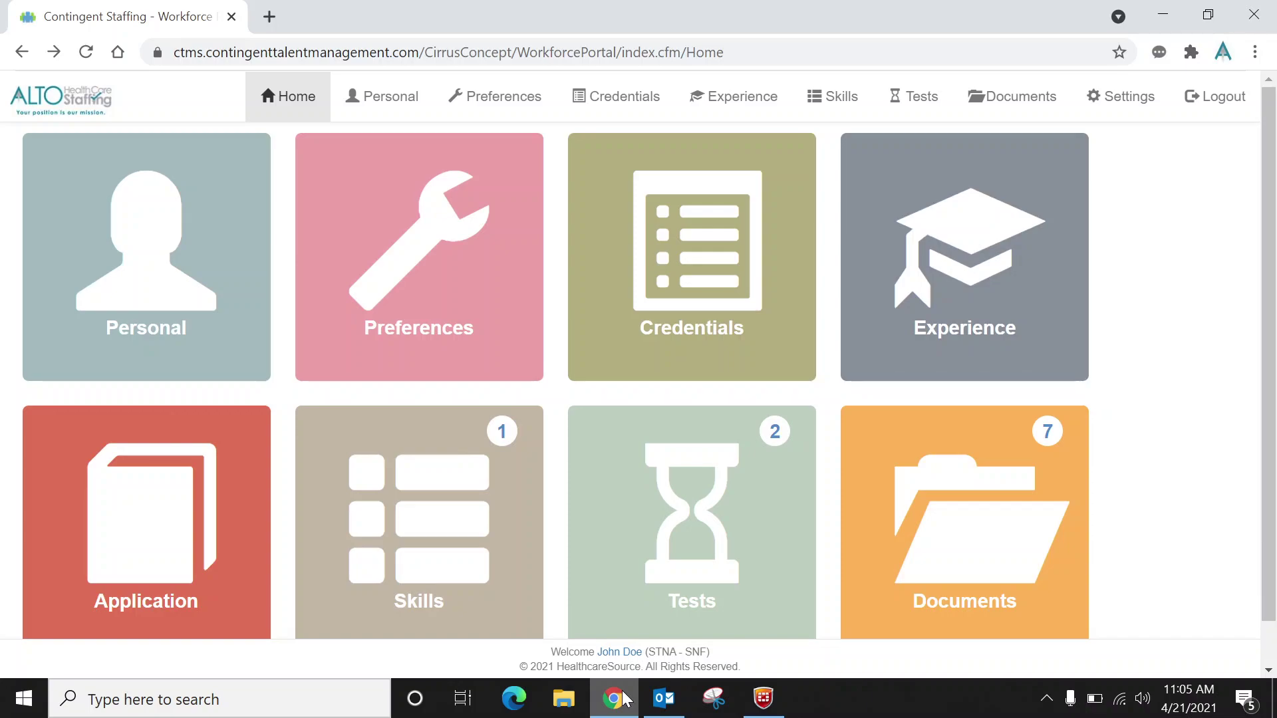
- Browse the application PDF, skills assessments and competency tests pages, returning home after each
click(206, 494)
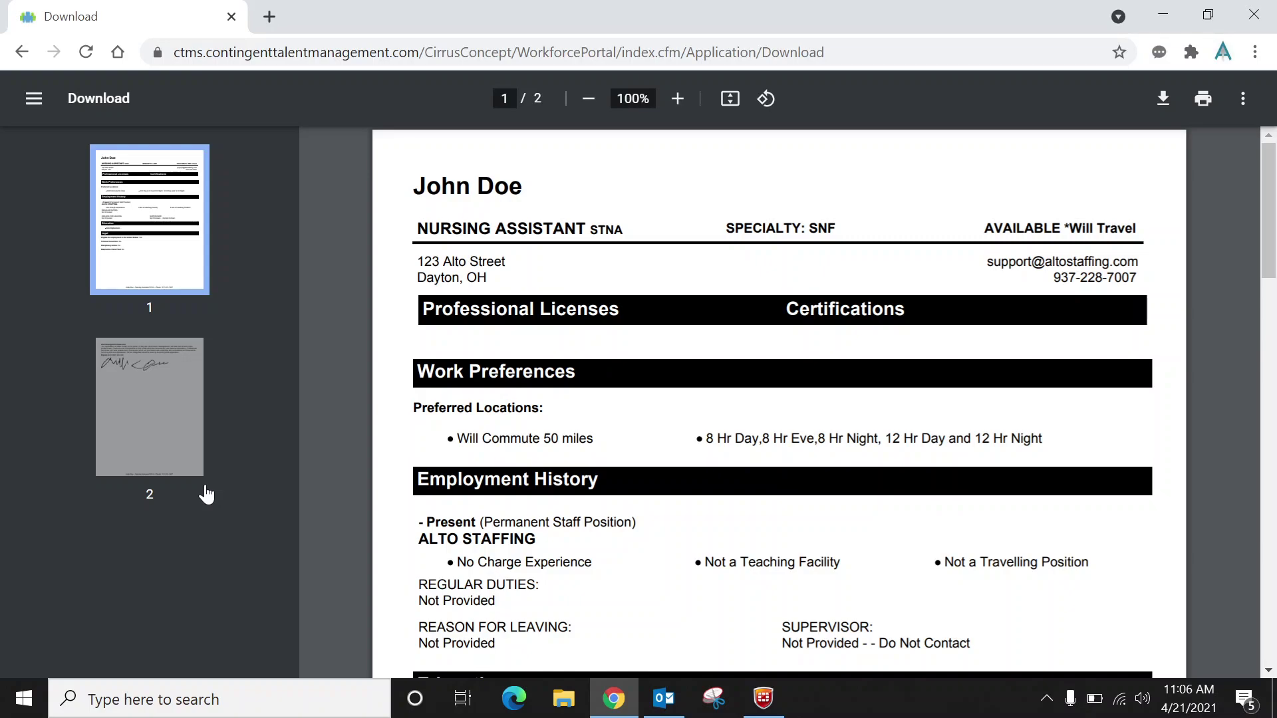
click(22, 52)
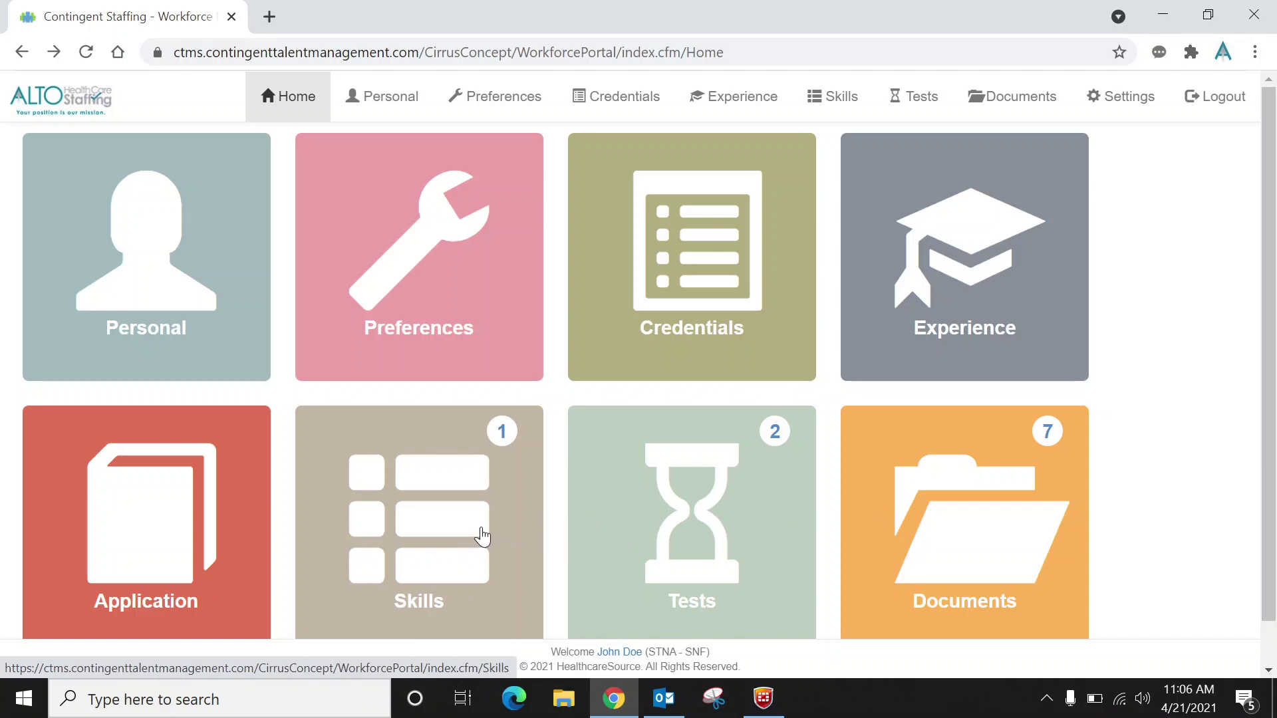
click(484, 537)
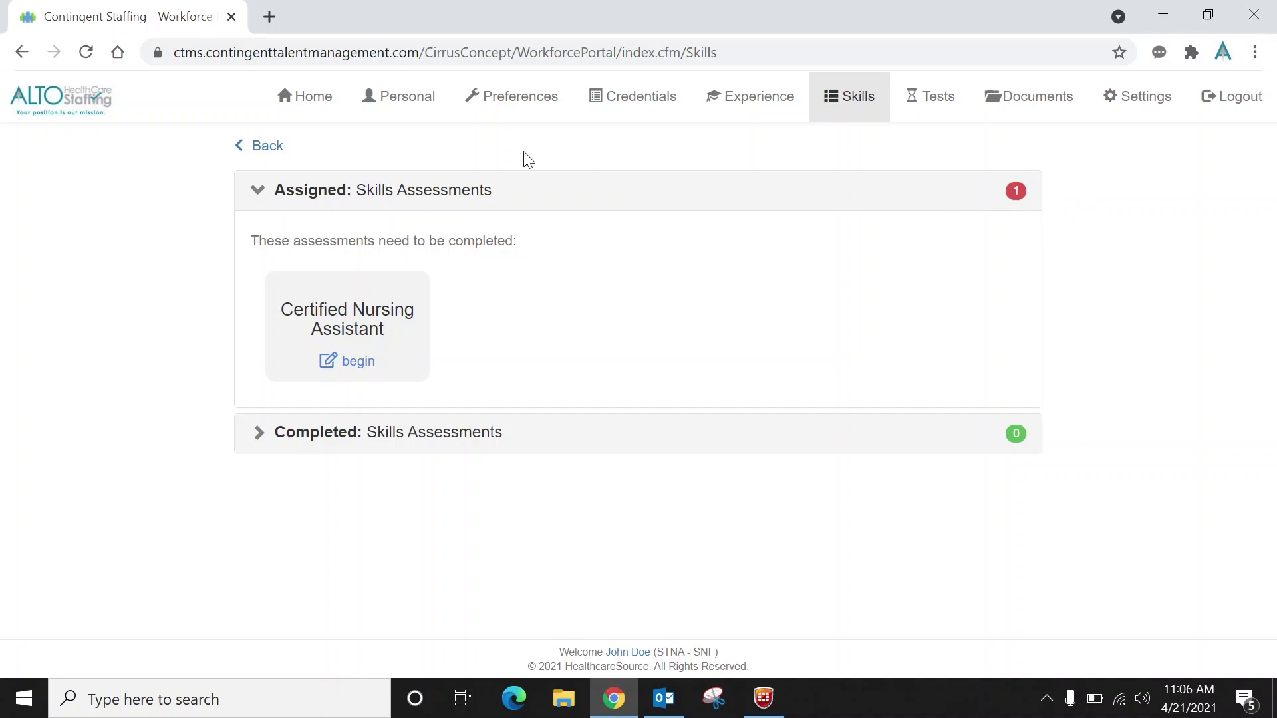
click(277, 157)
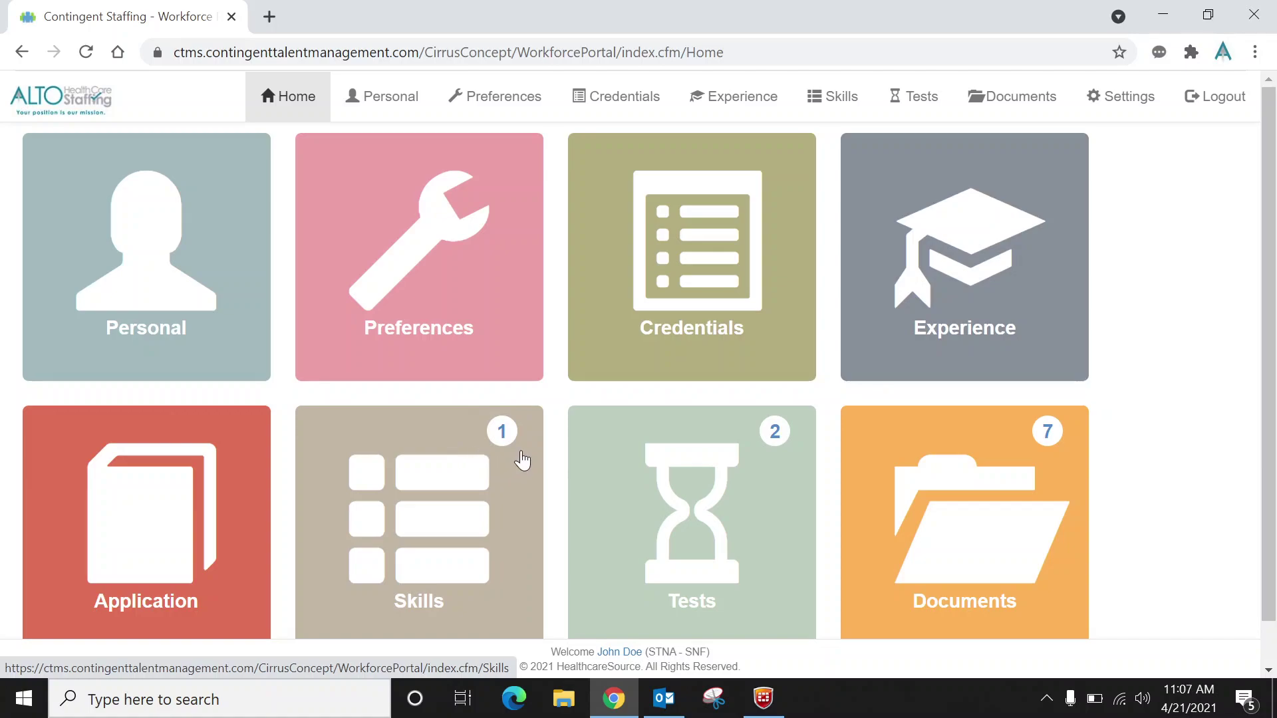
click(637, 492)
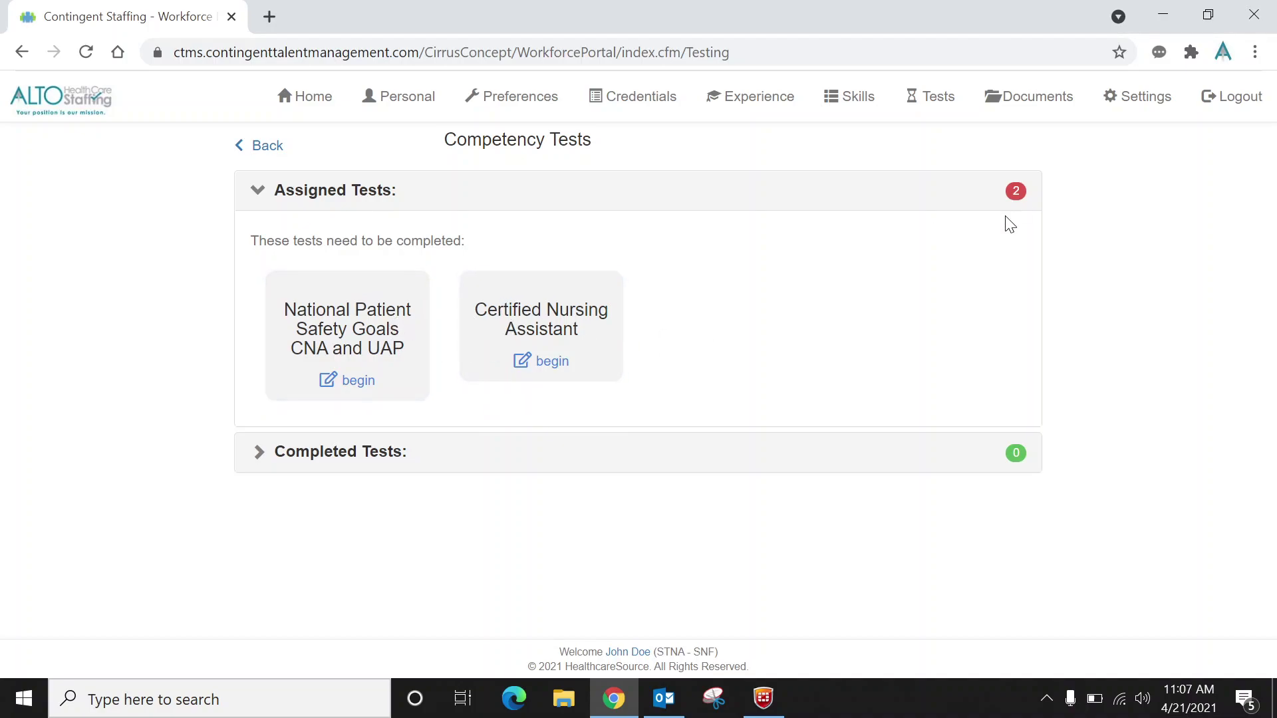
click(275, 145)
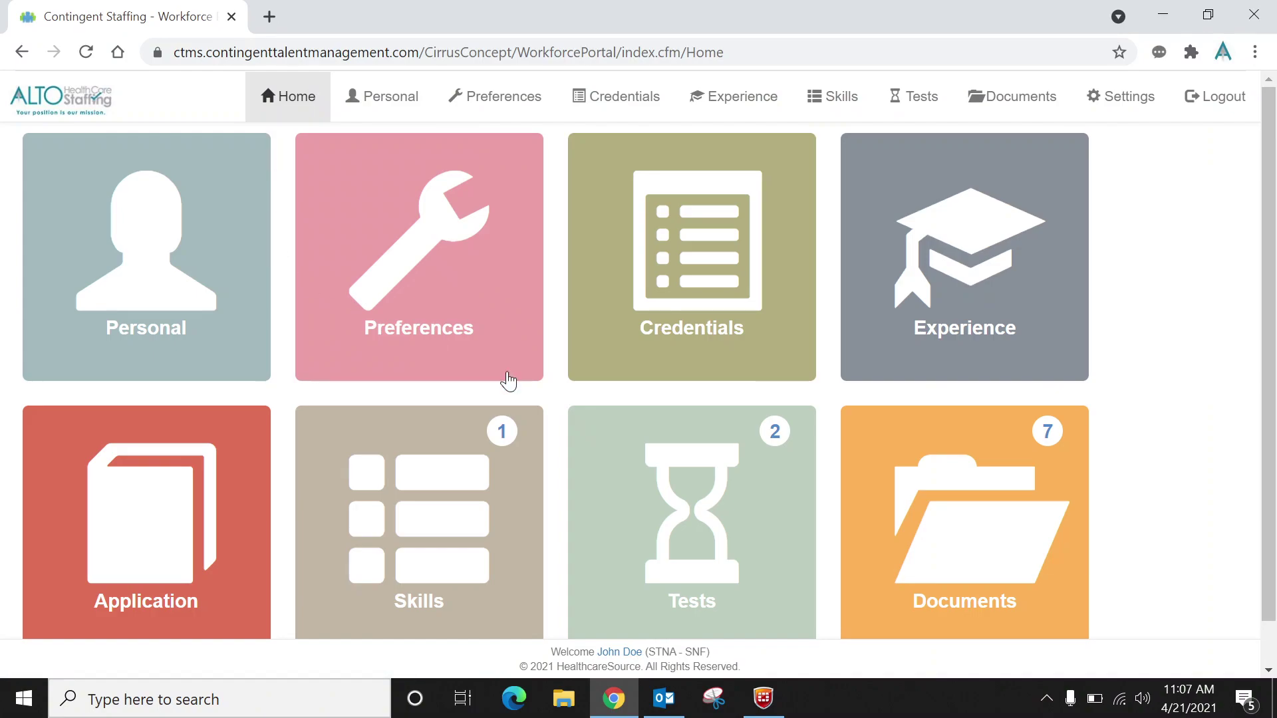
- View the seven assigned documents, then check the Completed list, which is empty
click(910, 475)
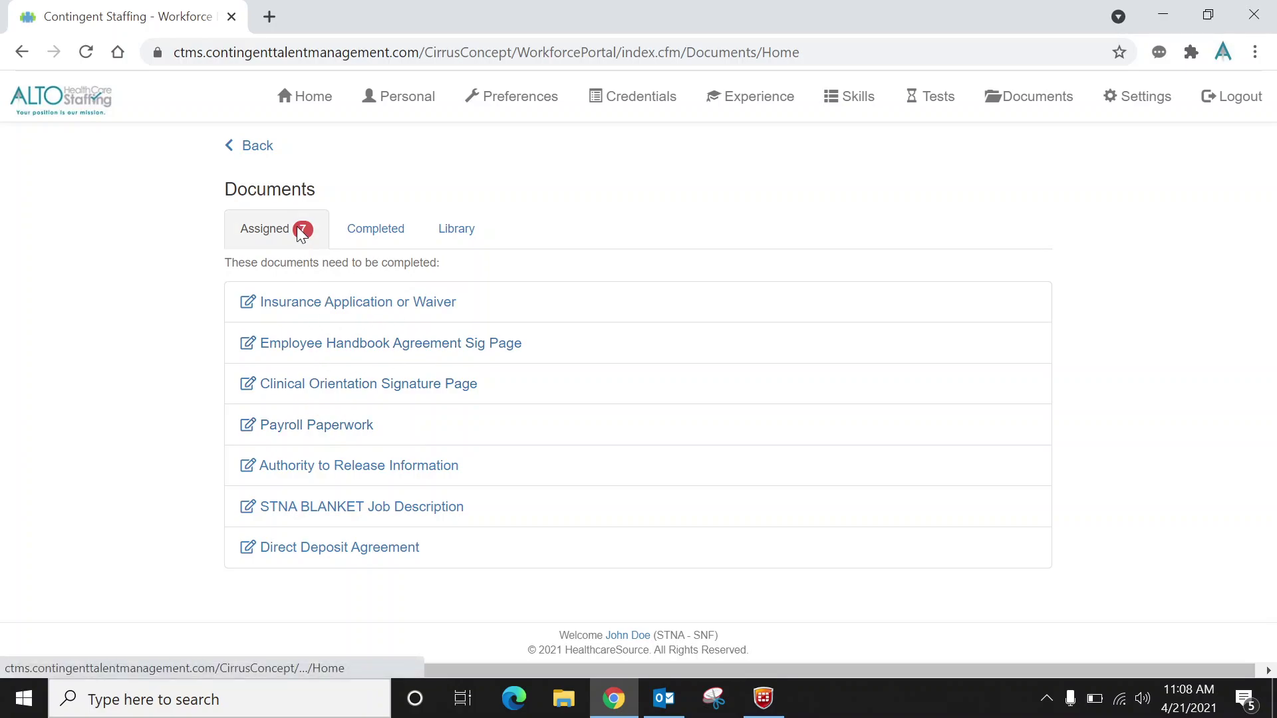
click(383, 239)
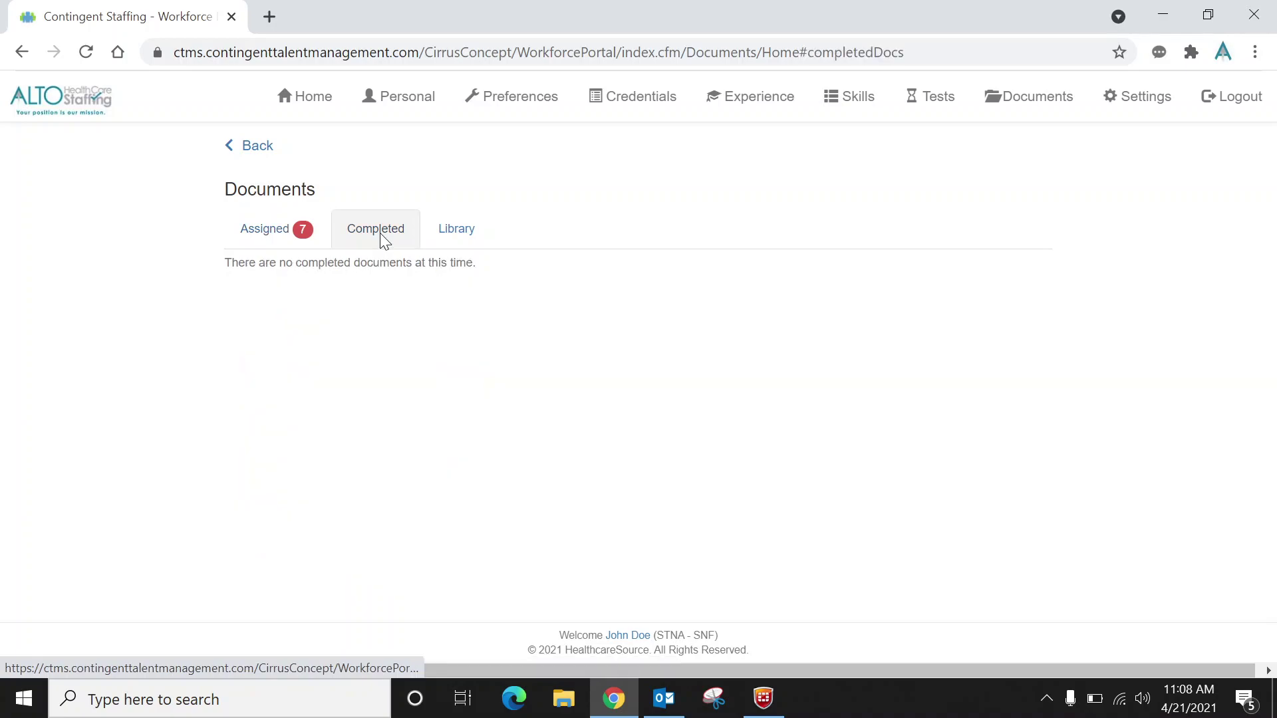
- Browse the nine library documents, including Blank_Timesheet, then return to the Home dashboard
click(476, 228)
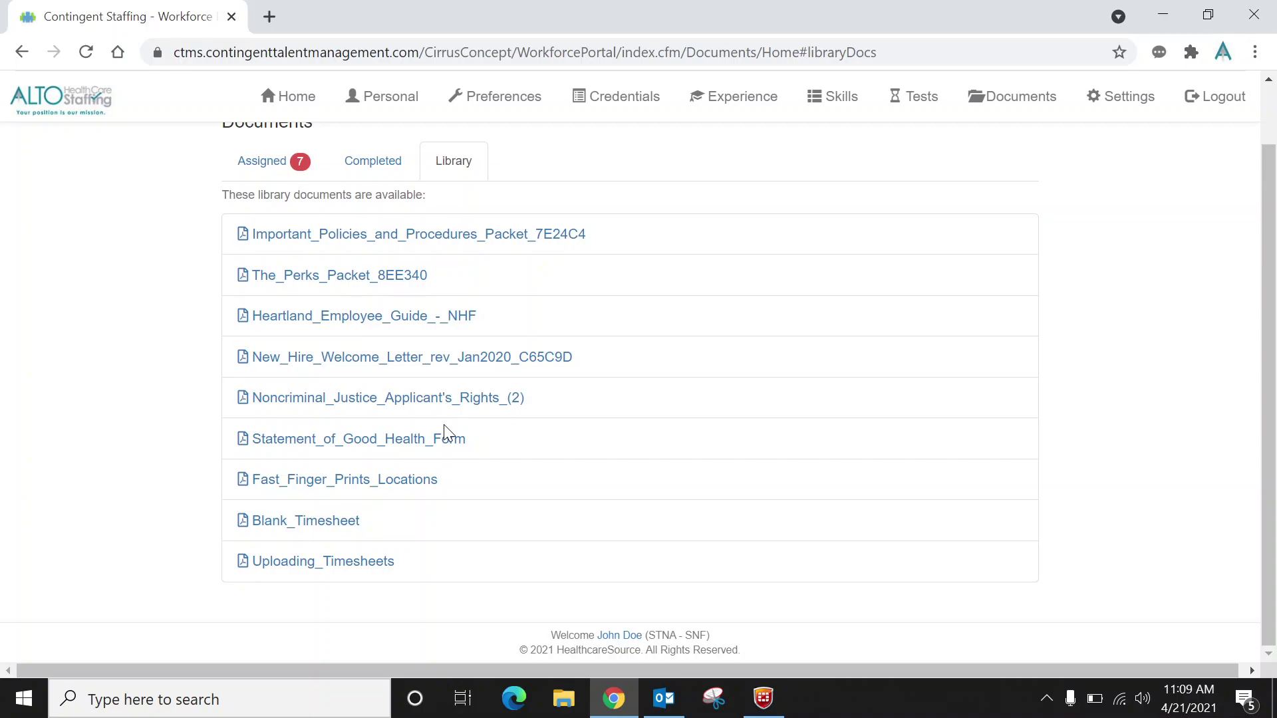
click(279, 106)
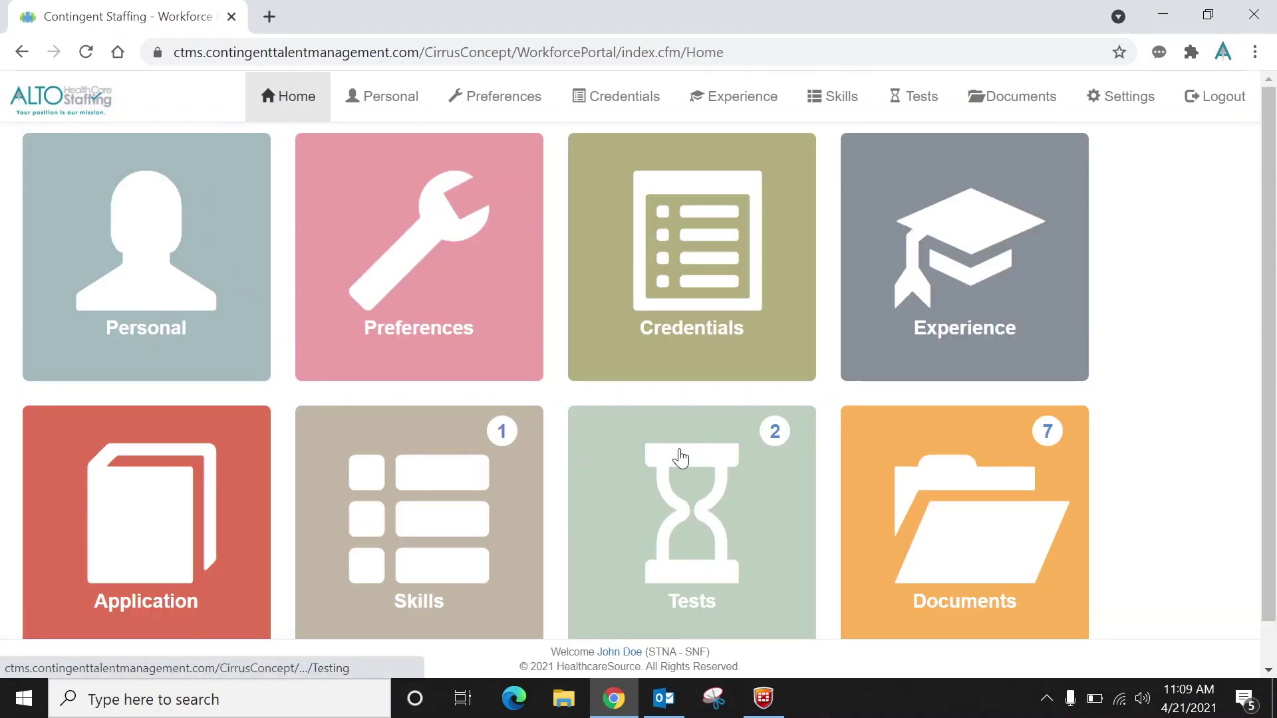
- Go to Credentials and begin a new state license entry beside the existing STNA (OH) one
click(698, 342)
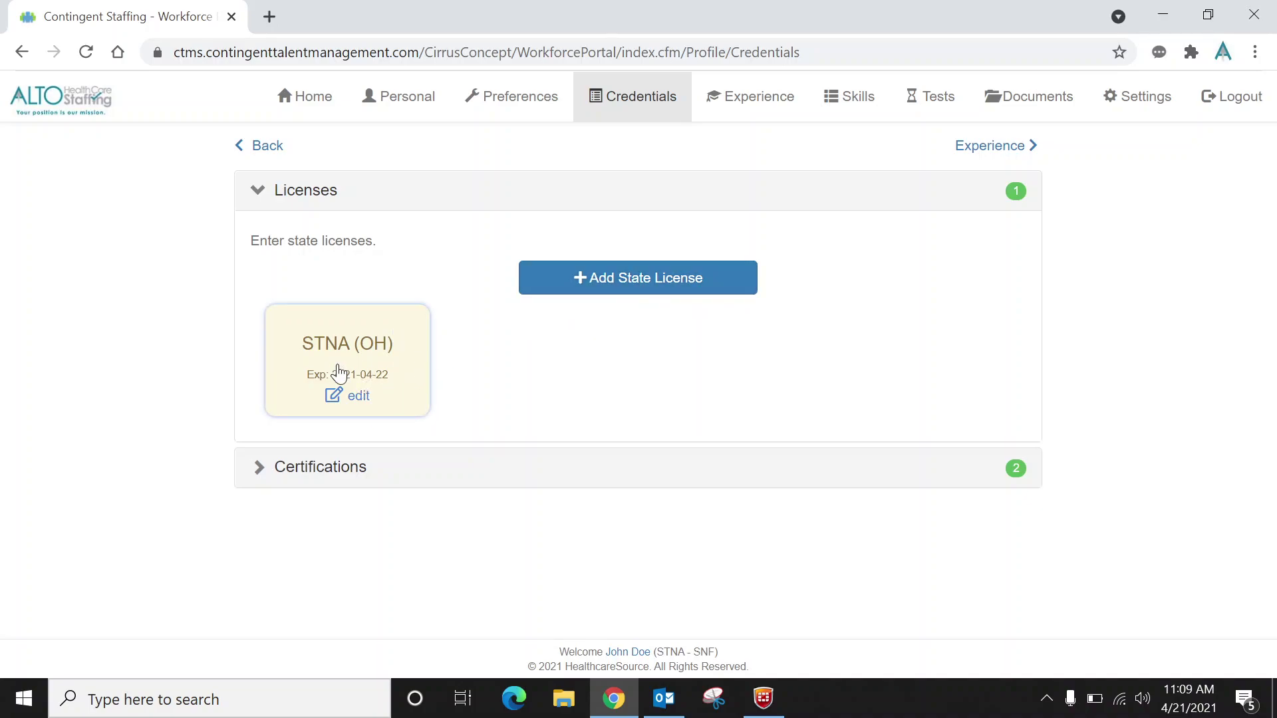
click(557, 292)
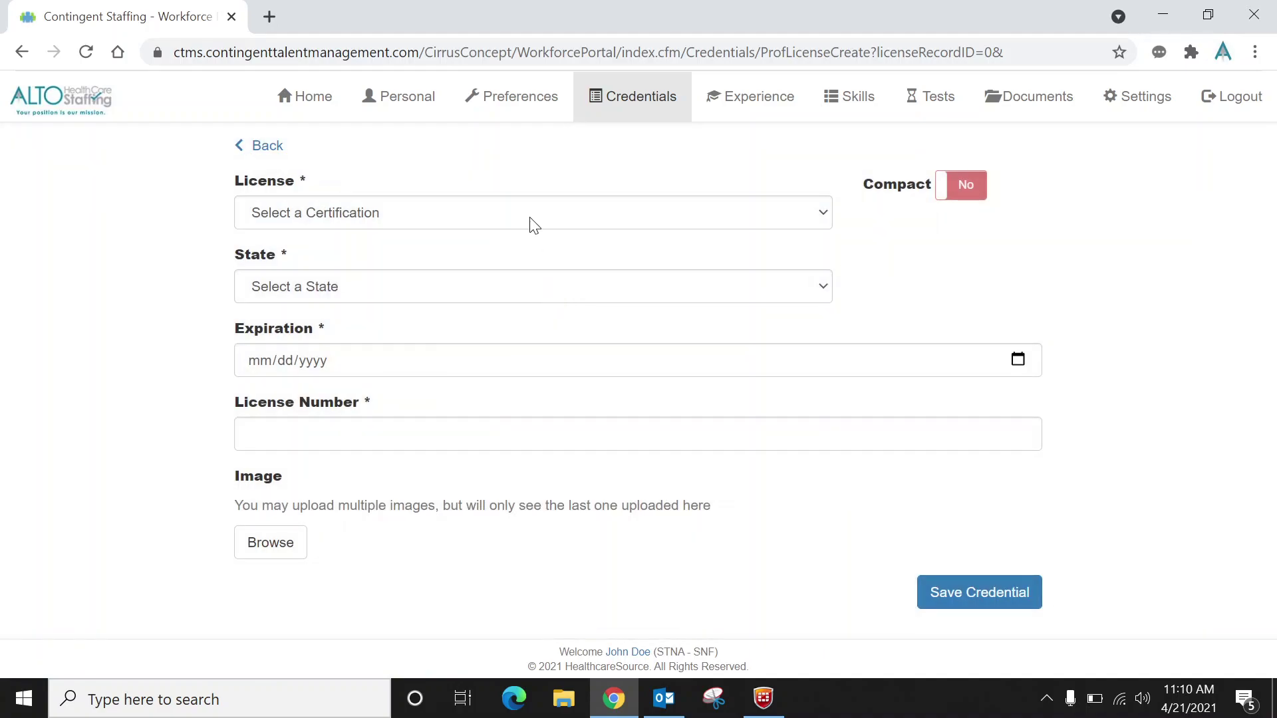
- Fill the new license as STNA, Ohio, expiring 04/22/2021, with the saved license number
click(524, 215)
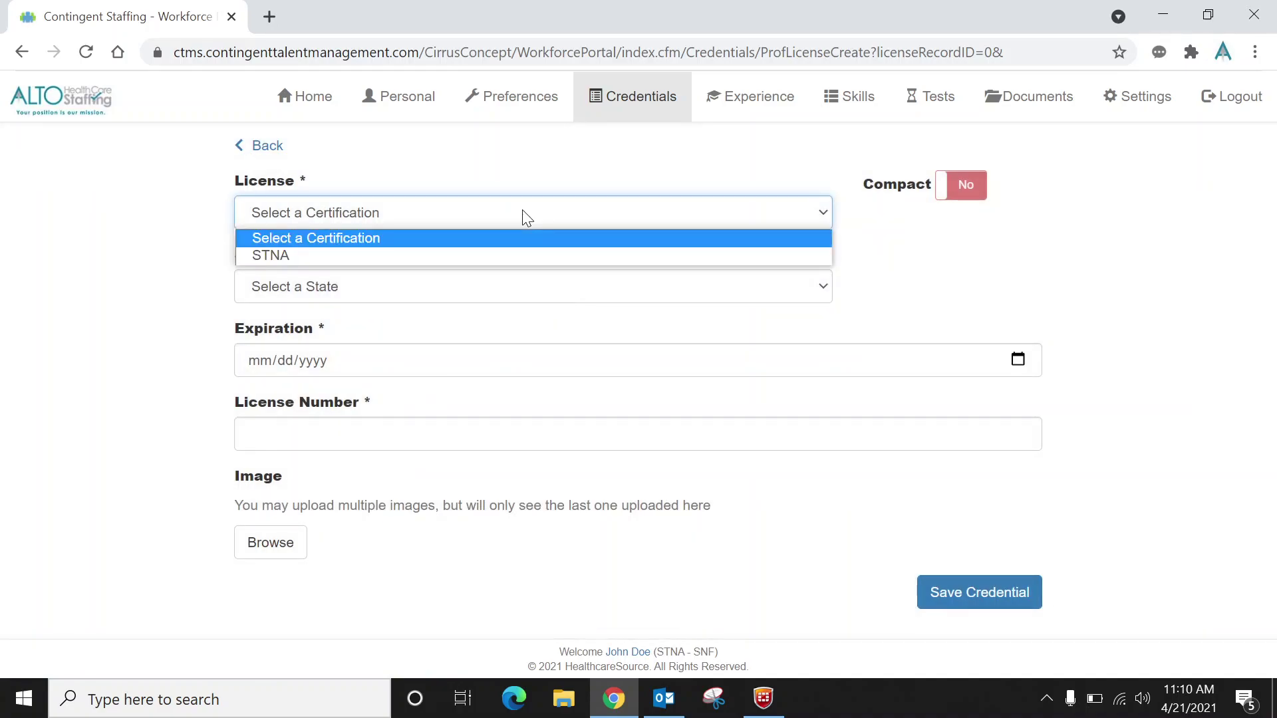
click(444, 256)
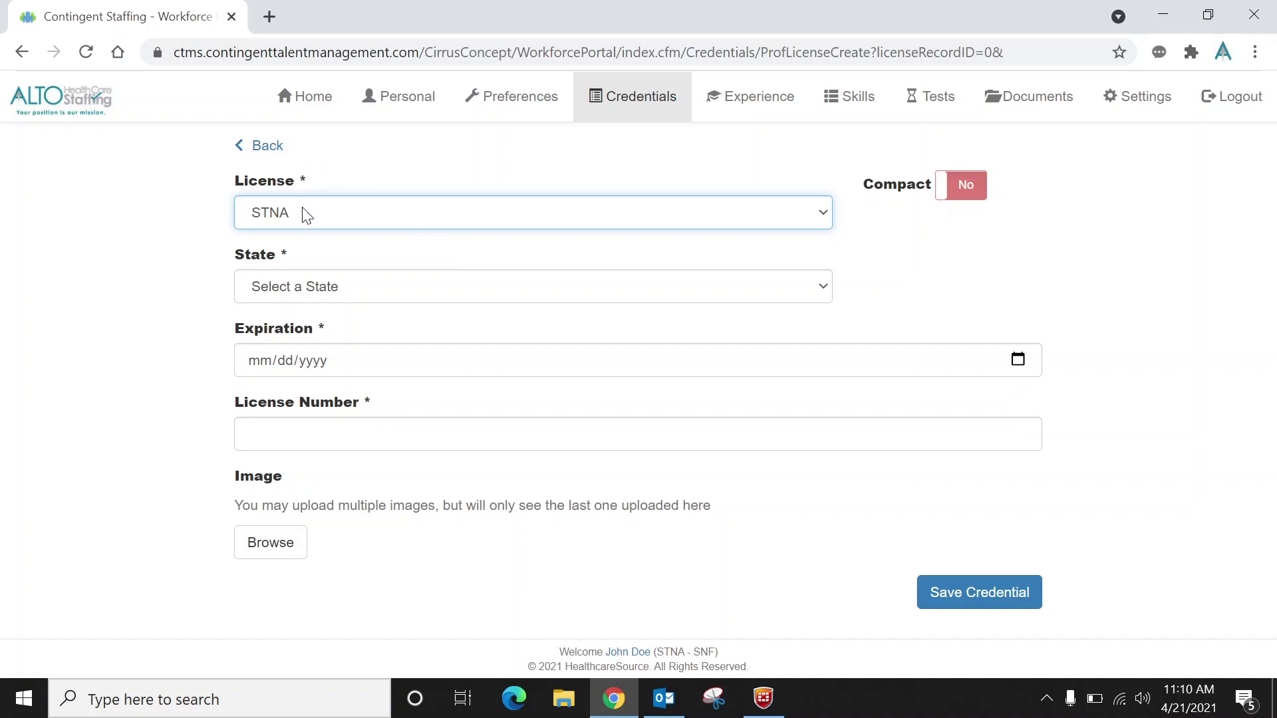
click(334, 293)
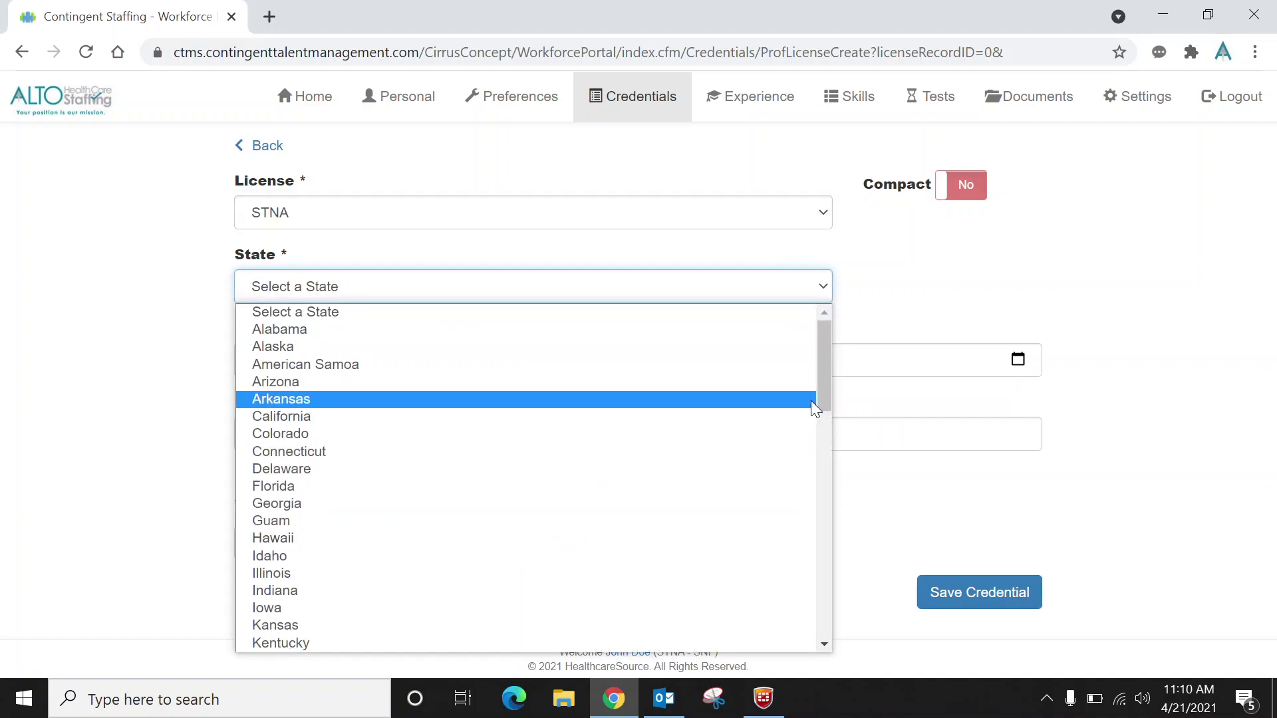
drag(824, 400, 831, 520)
click(584, 500)
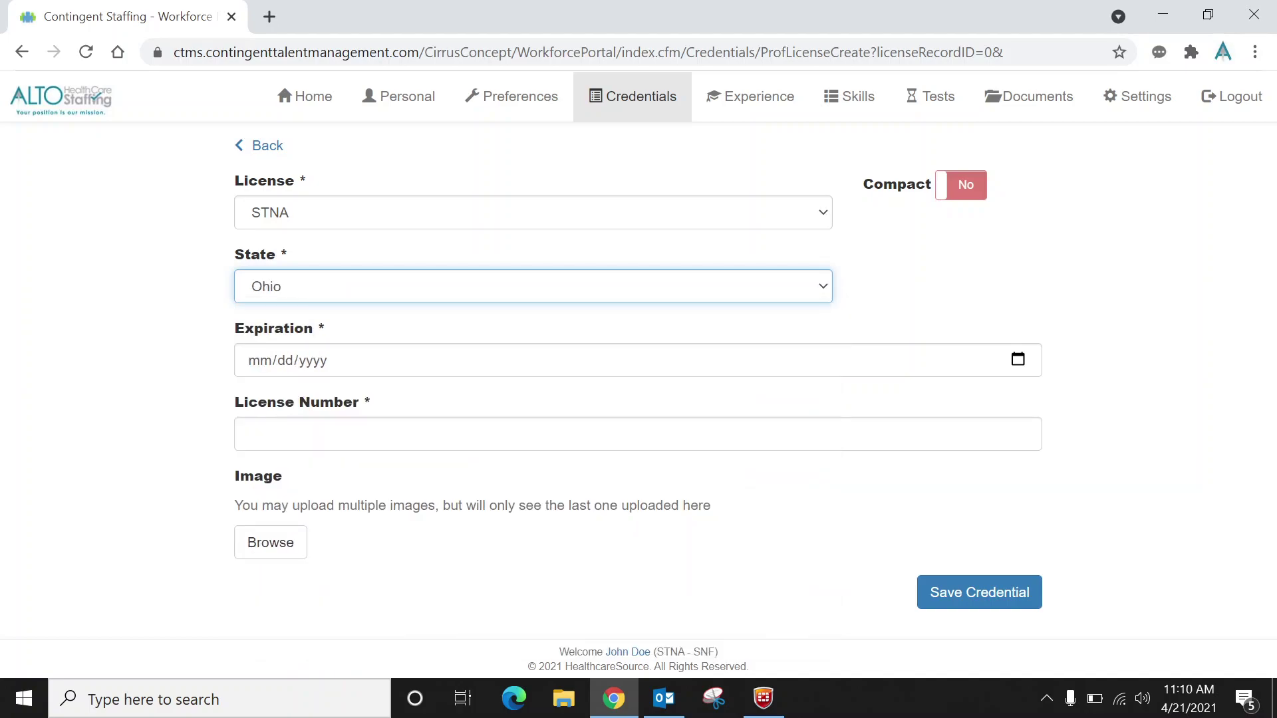
click(376, 363)
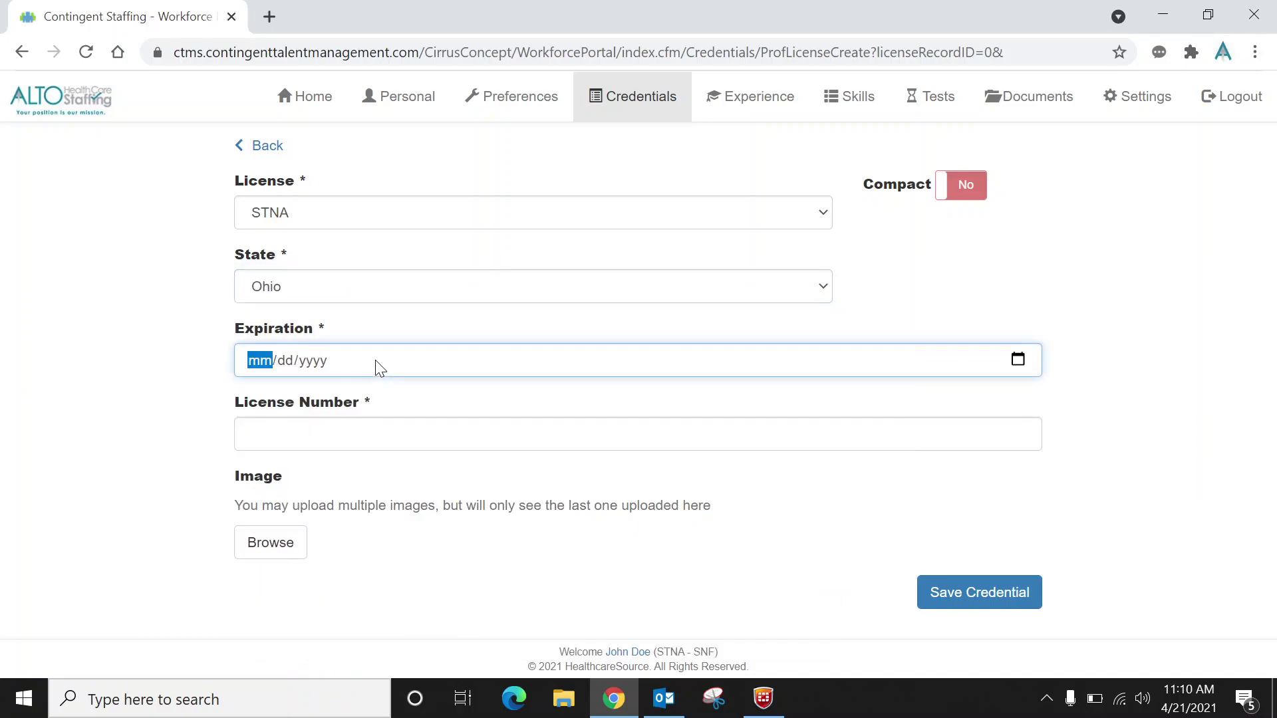
click(1018, 360)
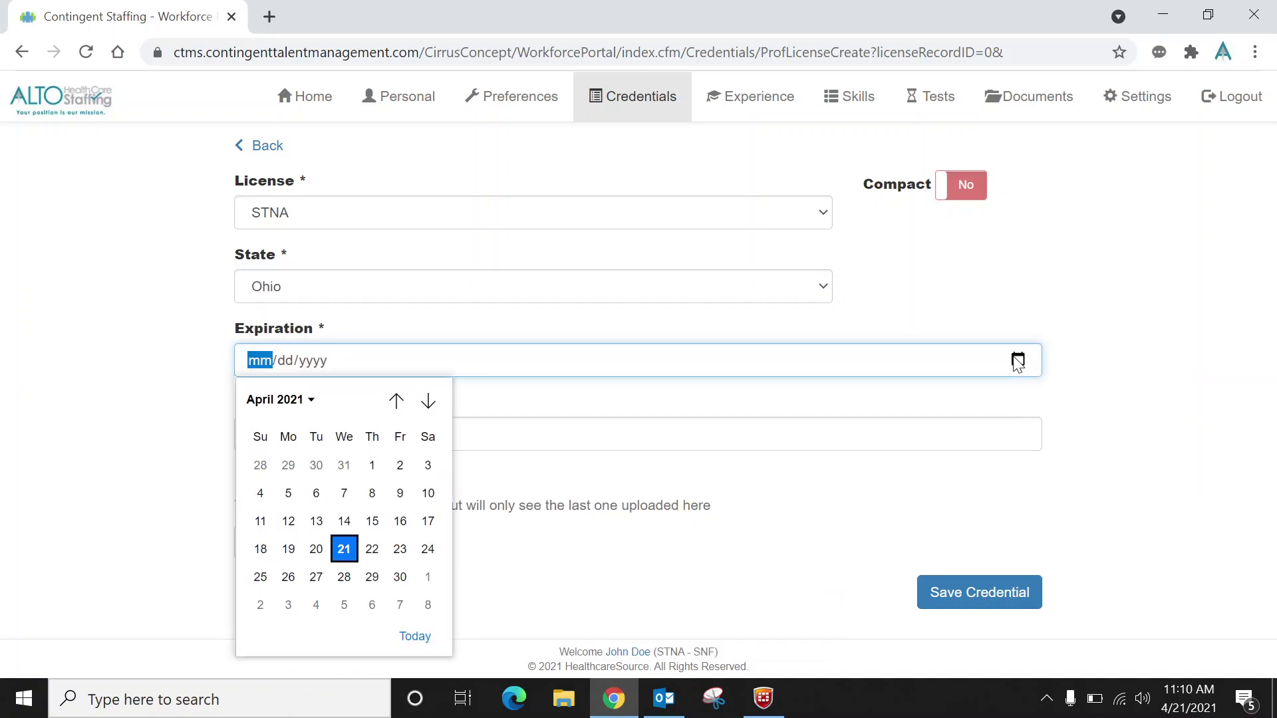
click(371, 556)
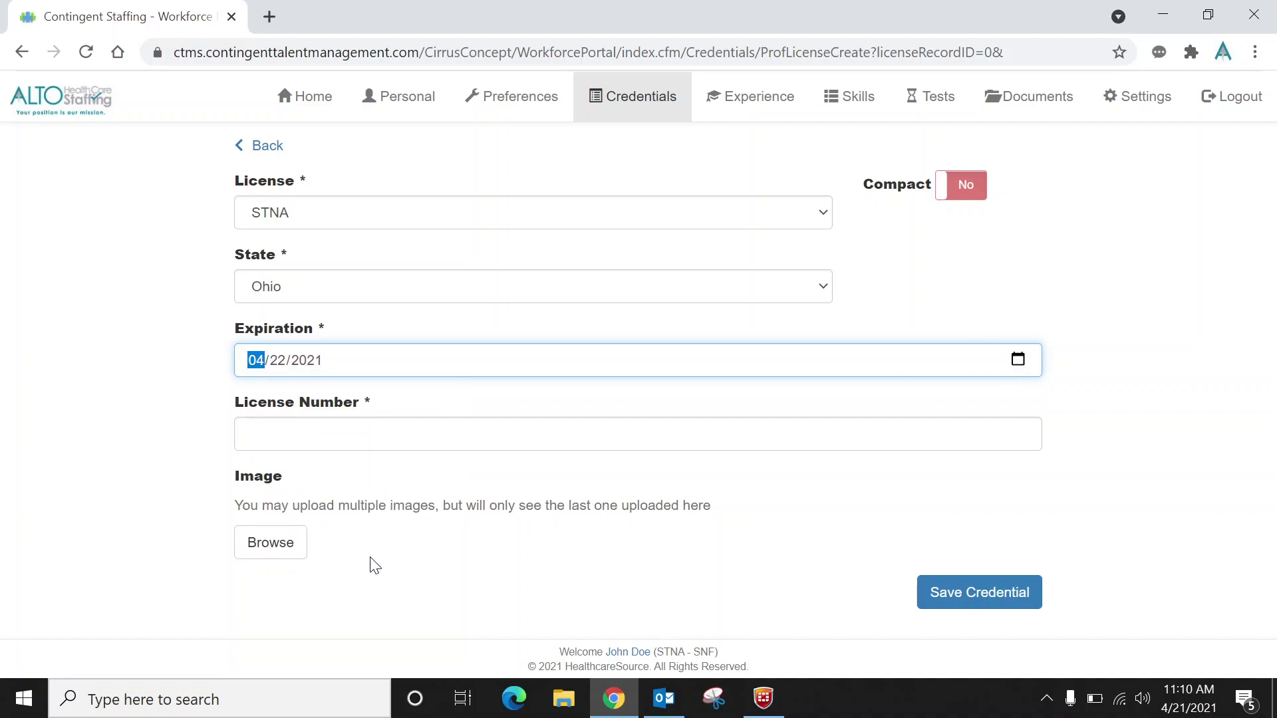
click(312, 435)
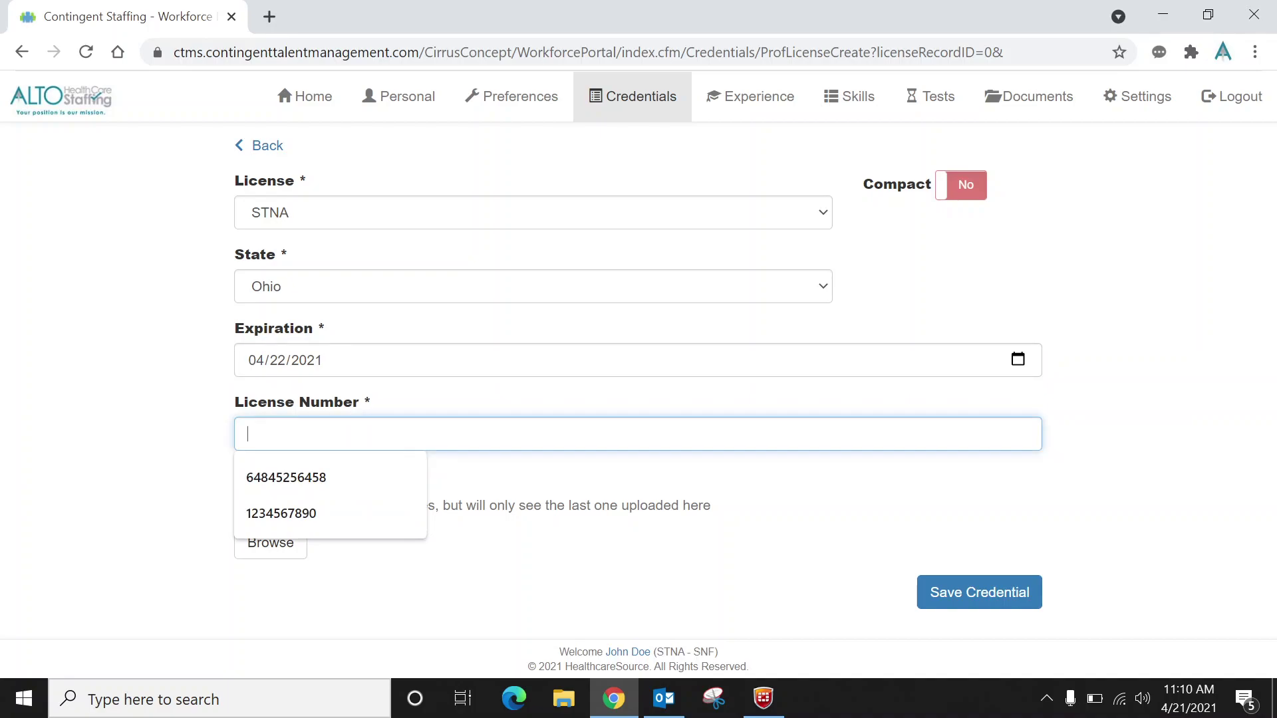
click(296, 511)
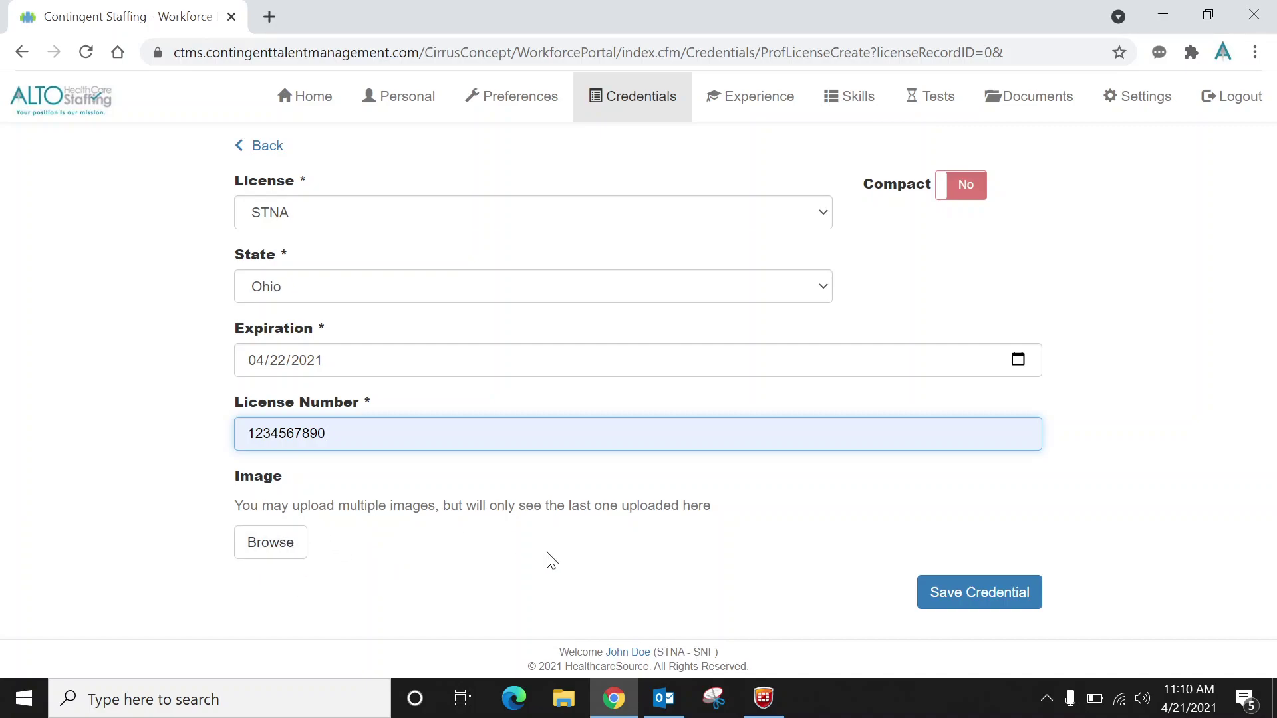
- Save the STNA (OH) license expiring 2021-04-22, re-saving through the existing card after the duplicate error
click(981, 606)
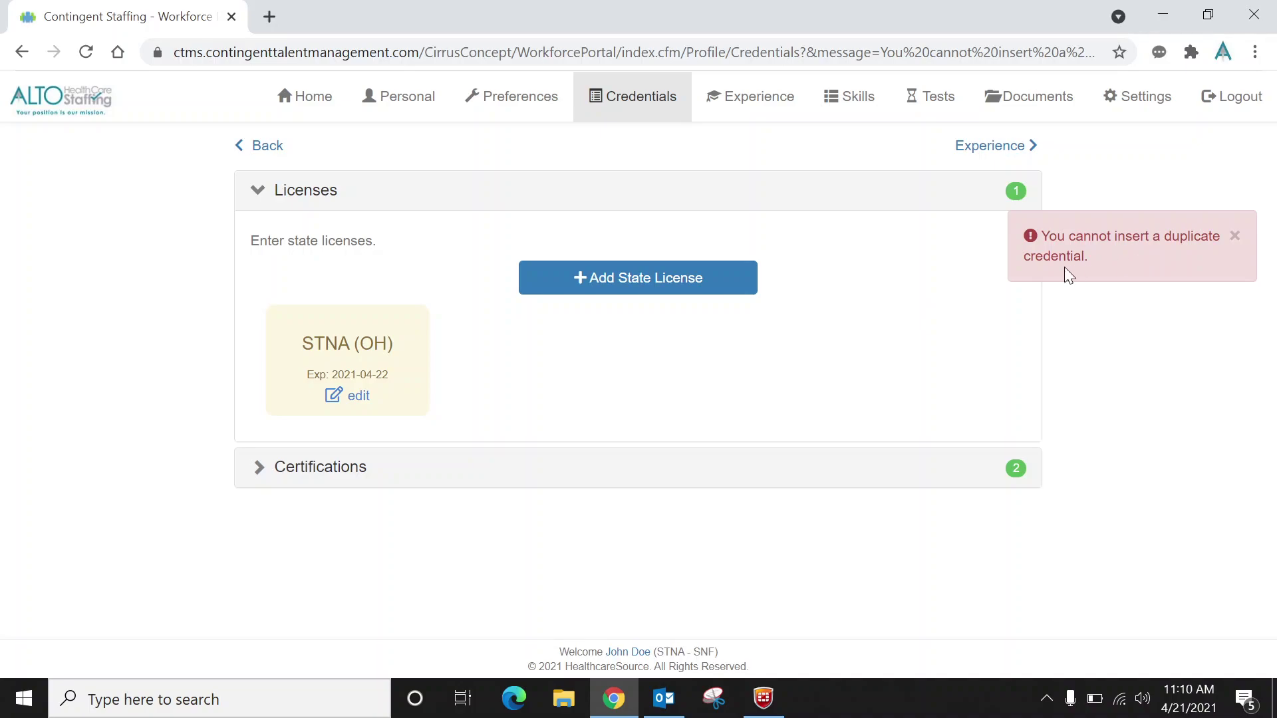
click(360, 397)
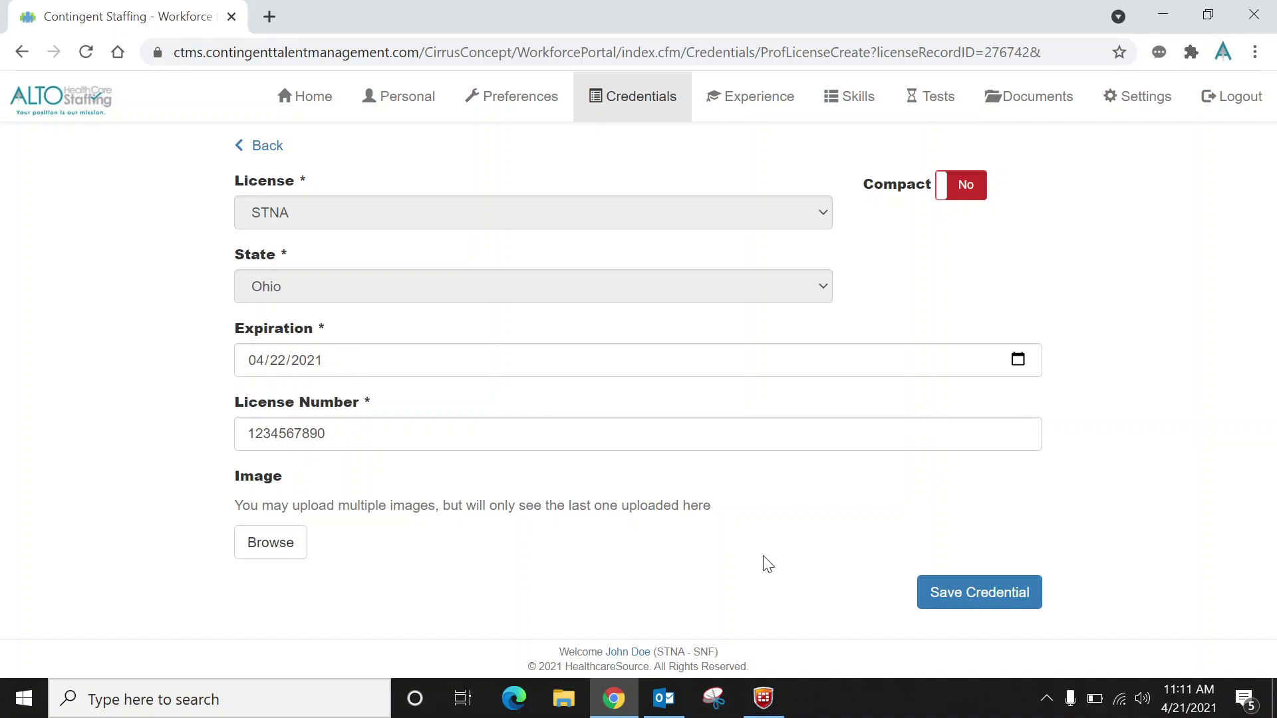
click(965, 576)
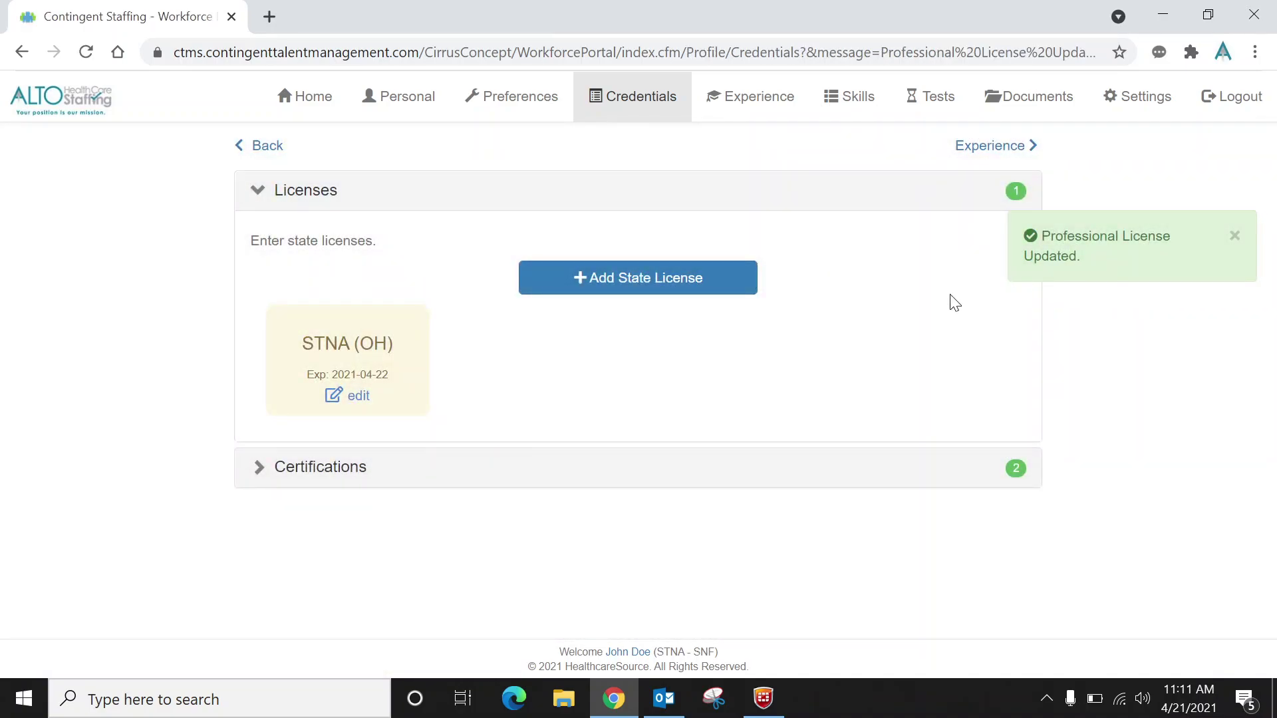
- Expand the Certifications section and start a new certification entry
click(346, 469)
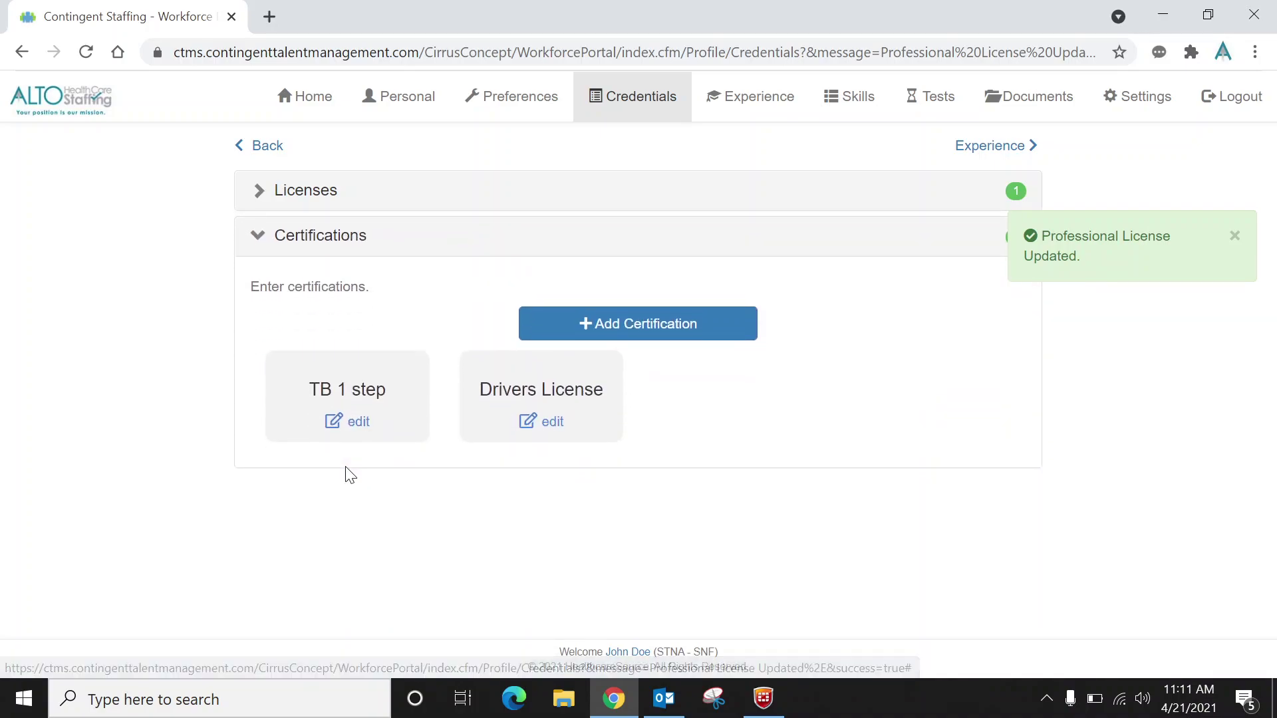
click(301, 413)
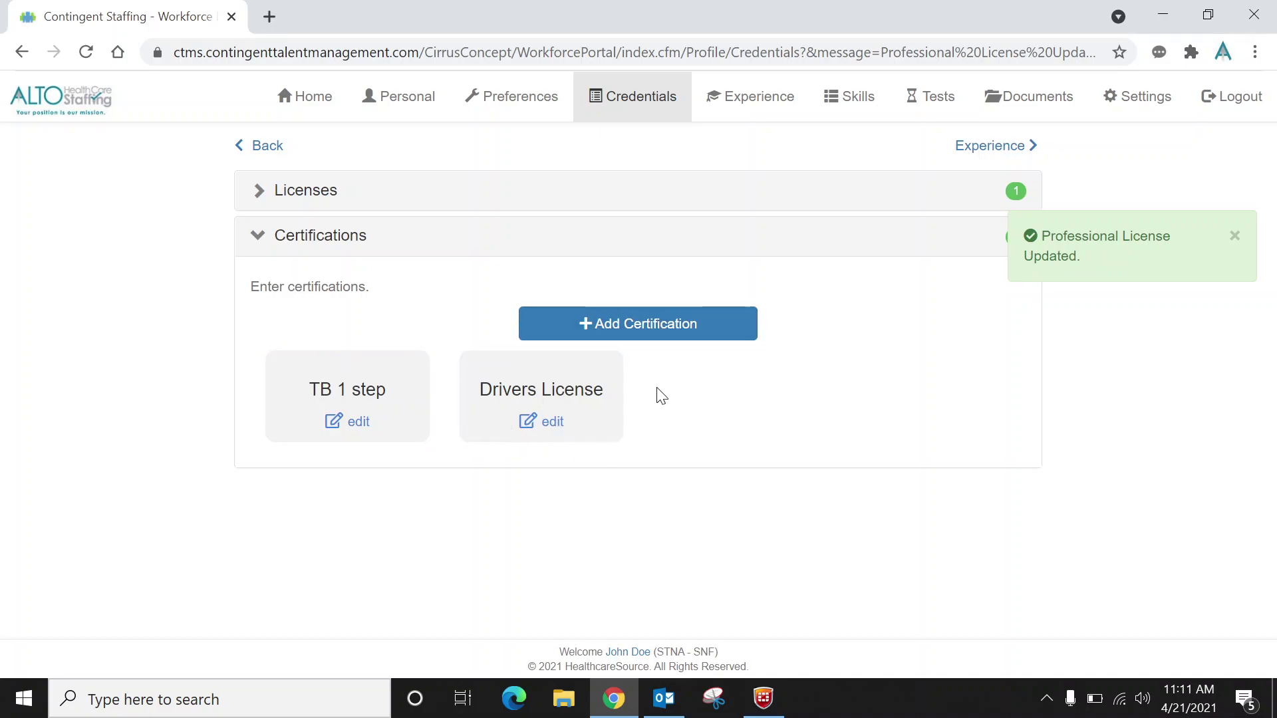
click(665, 339)
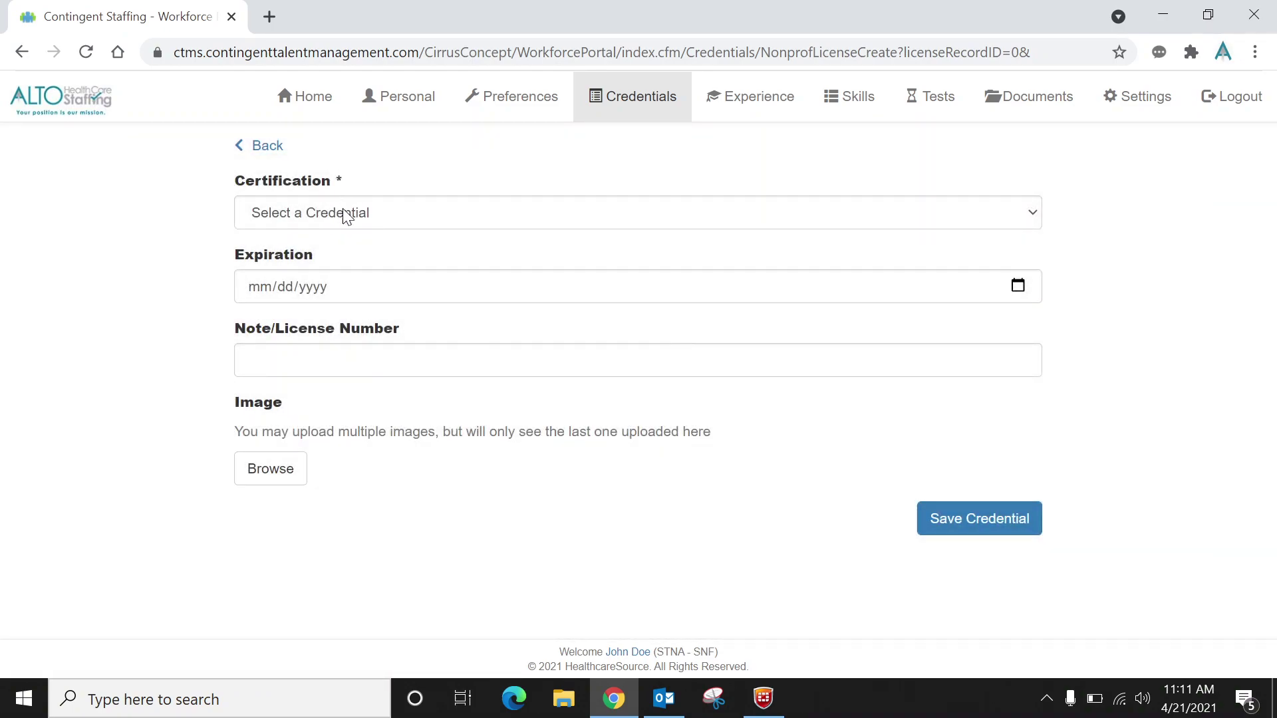
- Add a BCLS certification expiring 04/22/2021 and submit it for verification
click(345, 214)
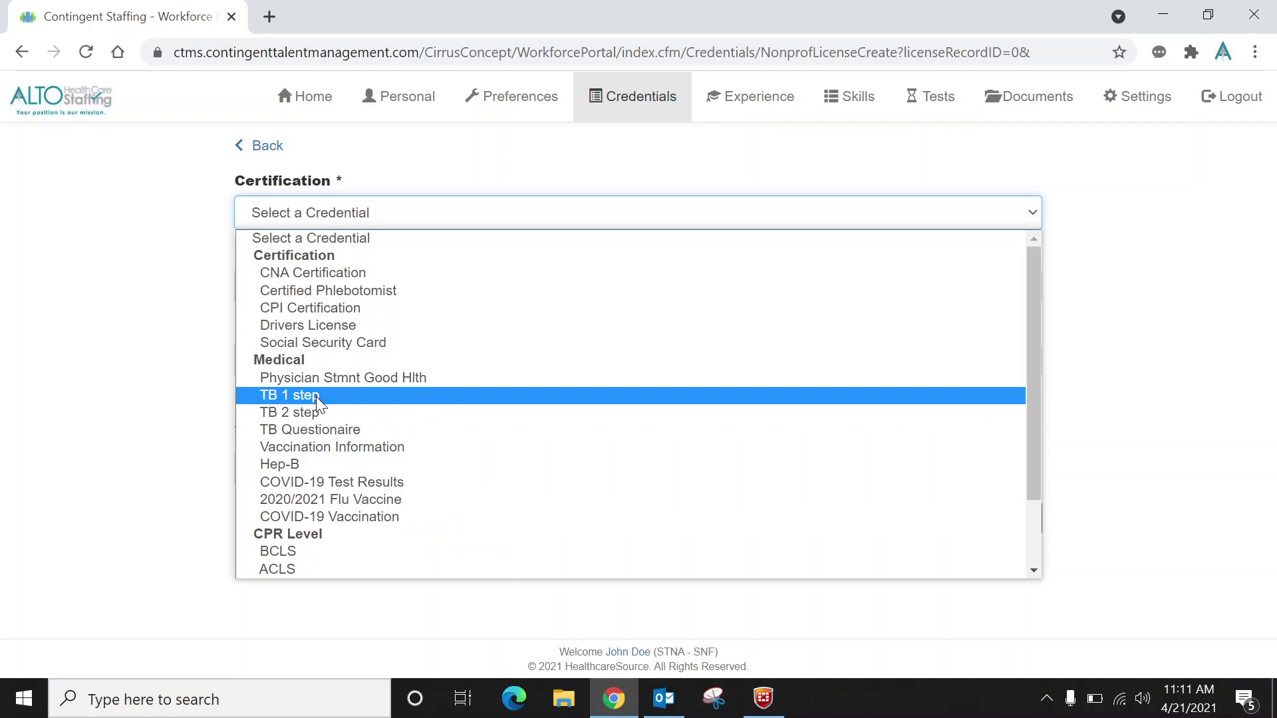
click(314, 555)
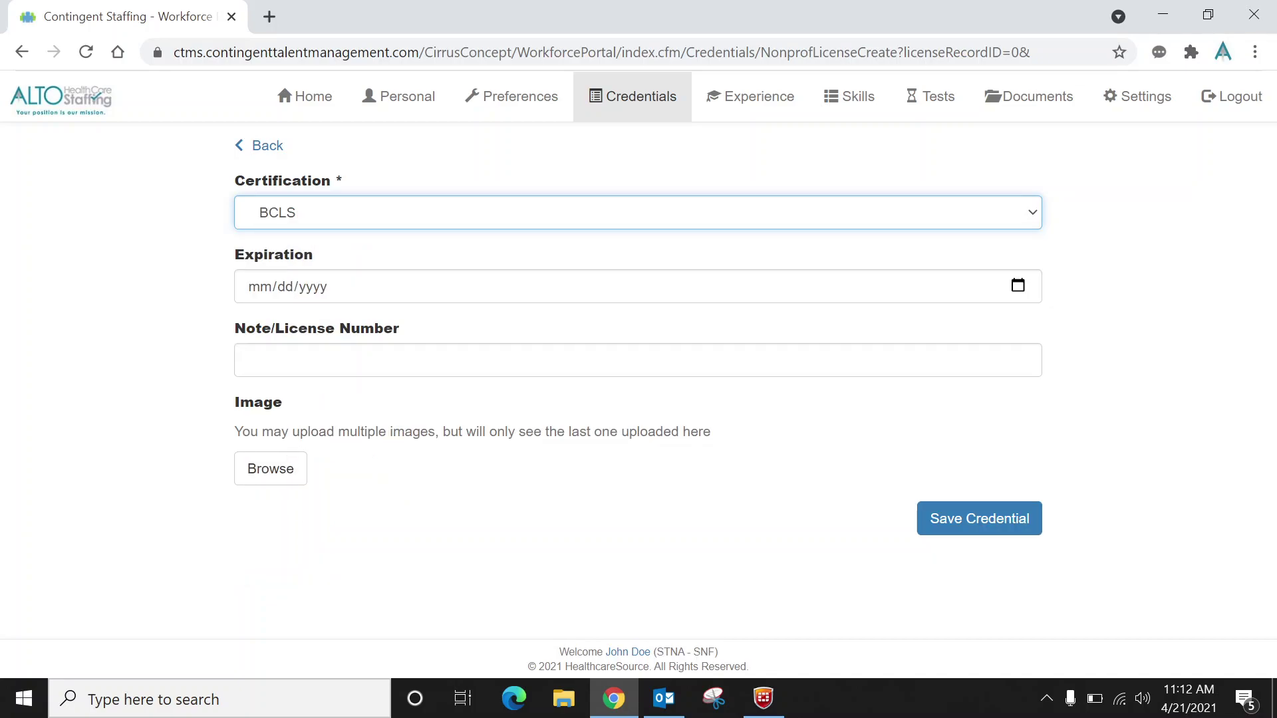
click(1019, 287)
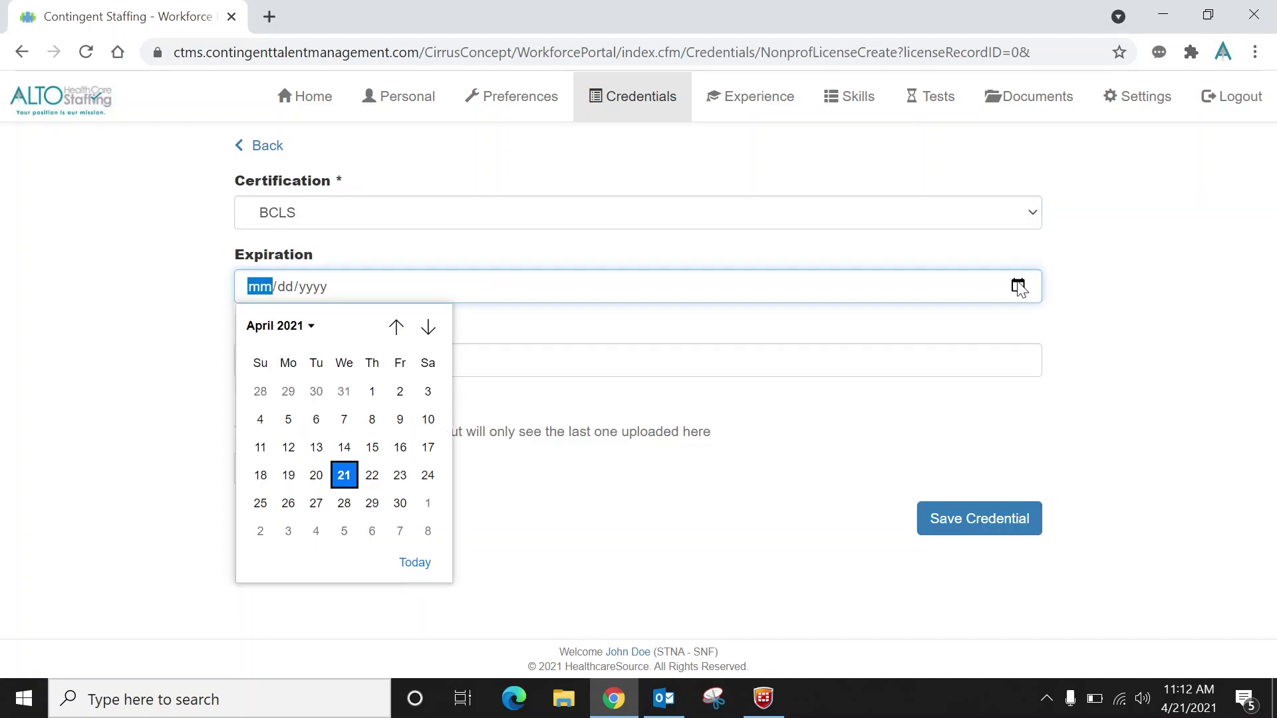
click(372, 477)
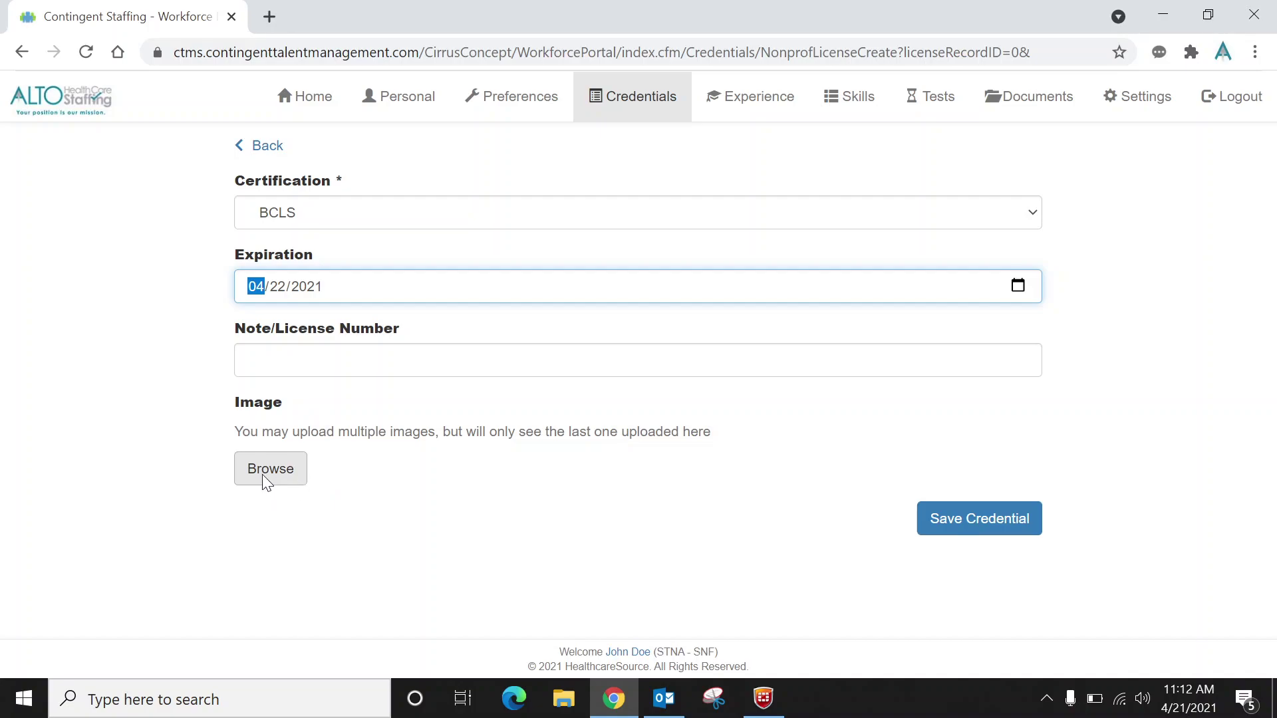
click(960, 526)
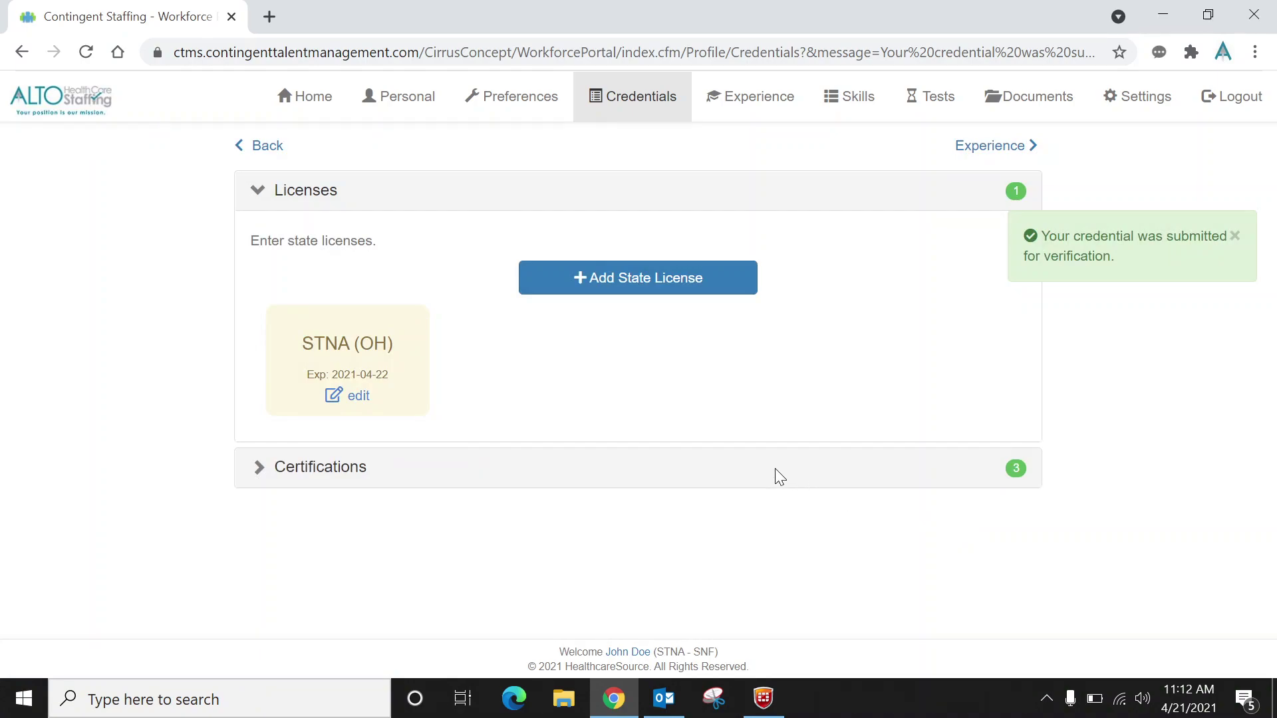
- Check the new BCLS card, open and abandon another certification form, then minimize the portal
click(359, 474)
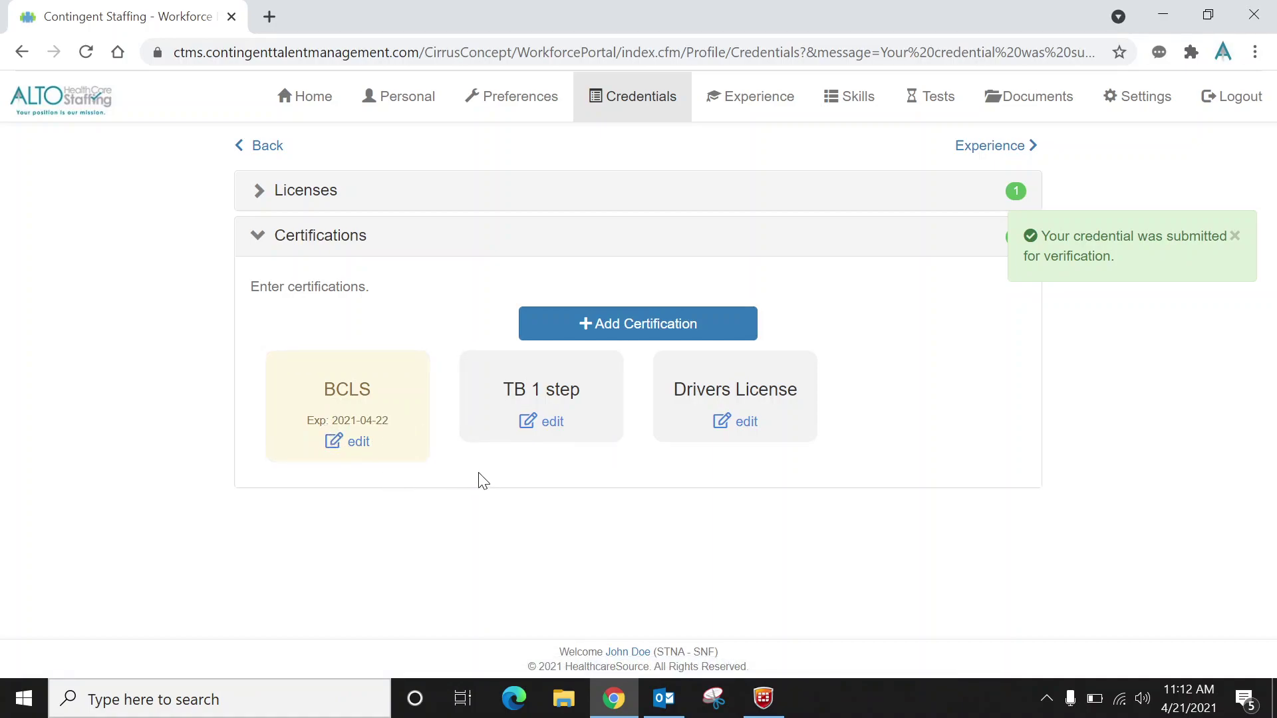
click(636, 332)
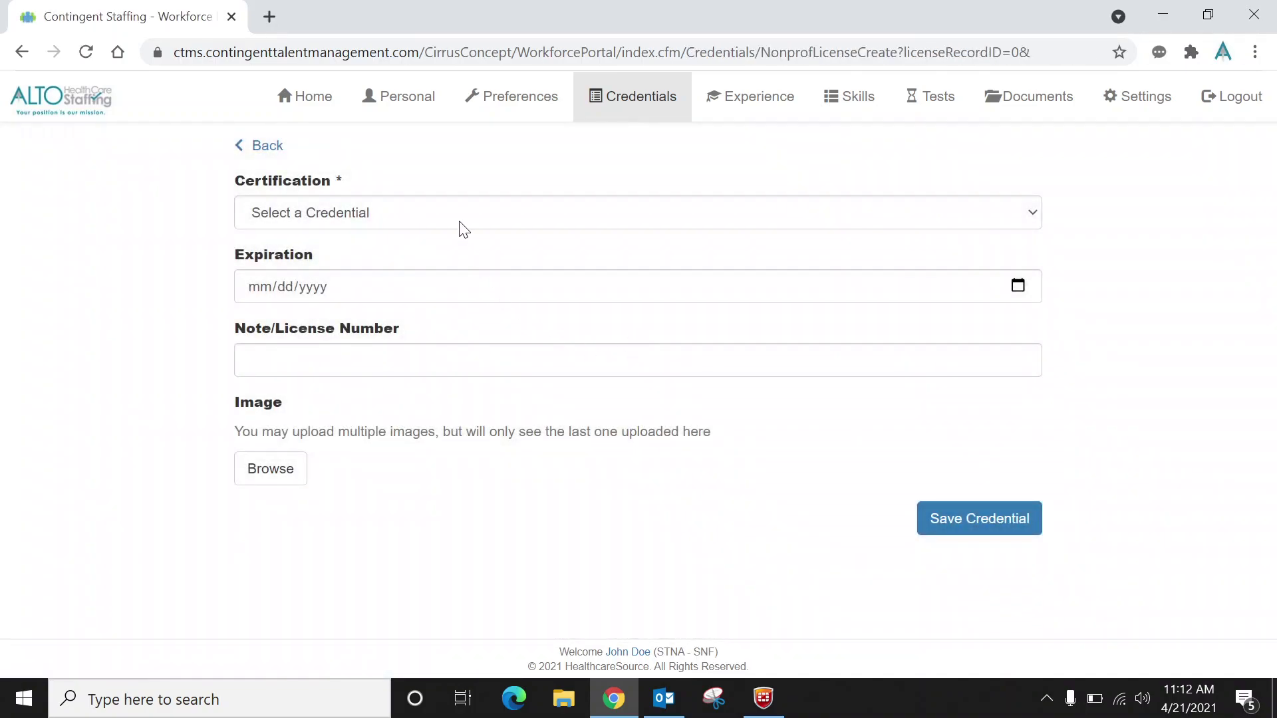
click(456, 225)
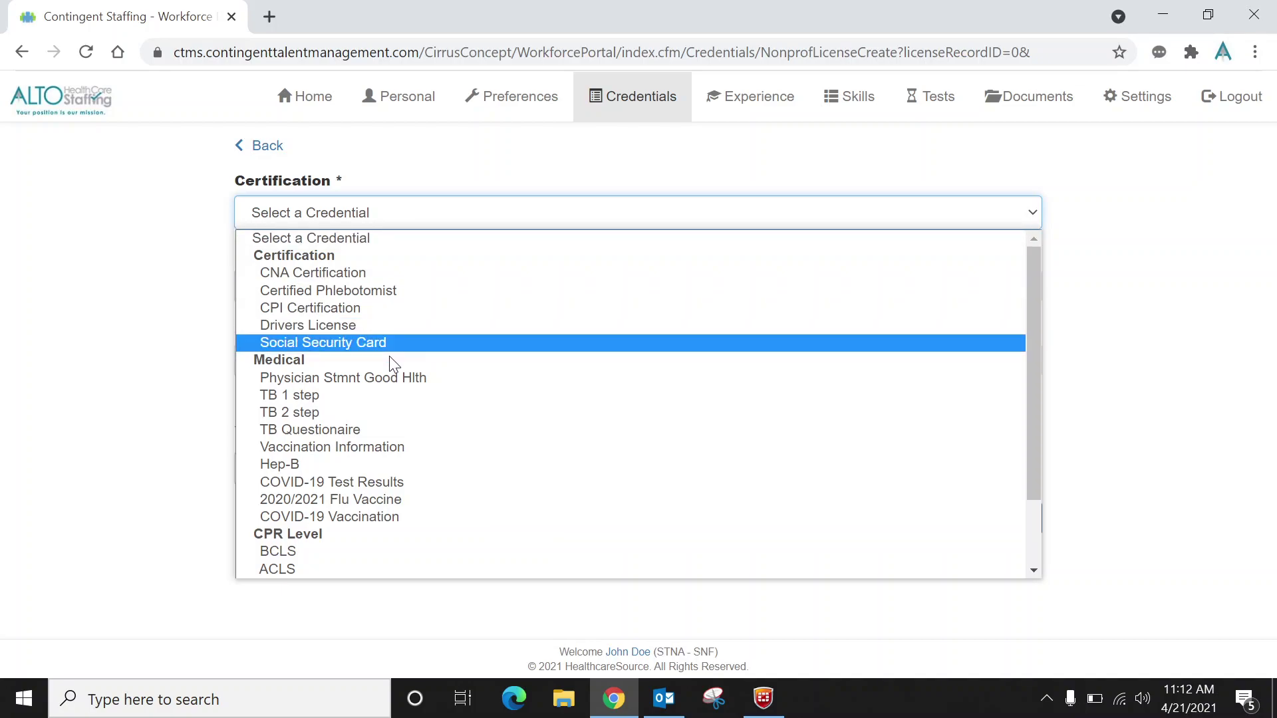
click(1176, 277)
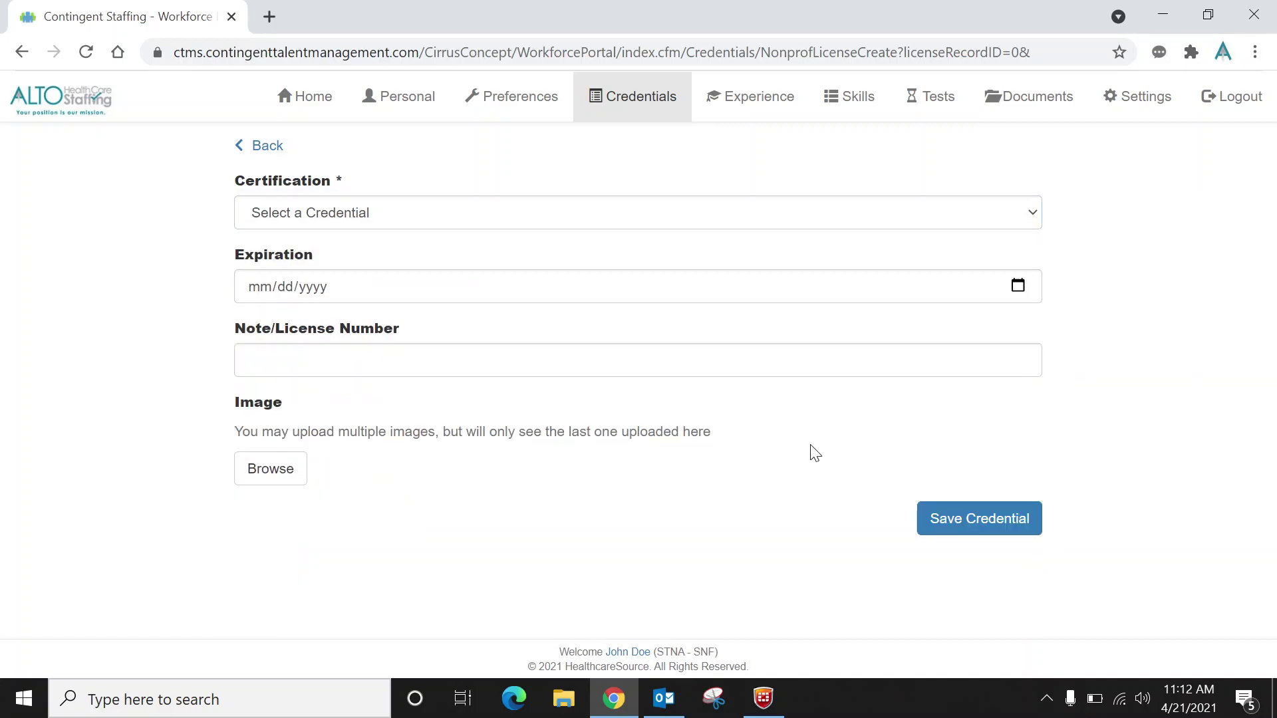
click(1164, 16)
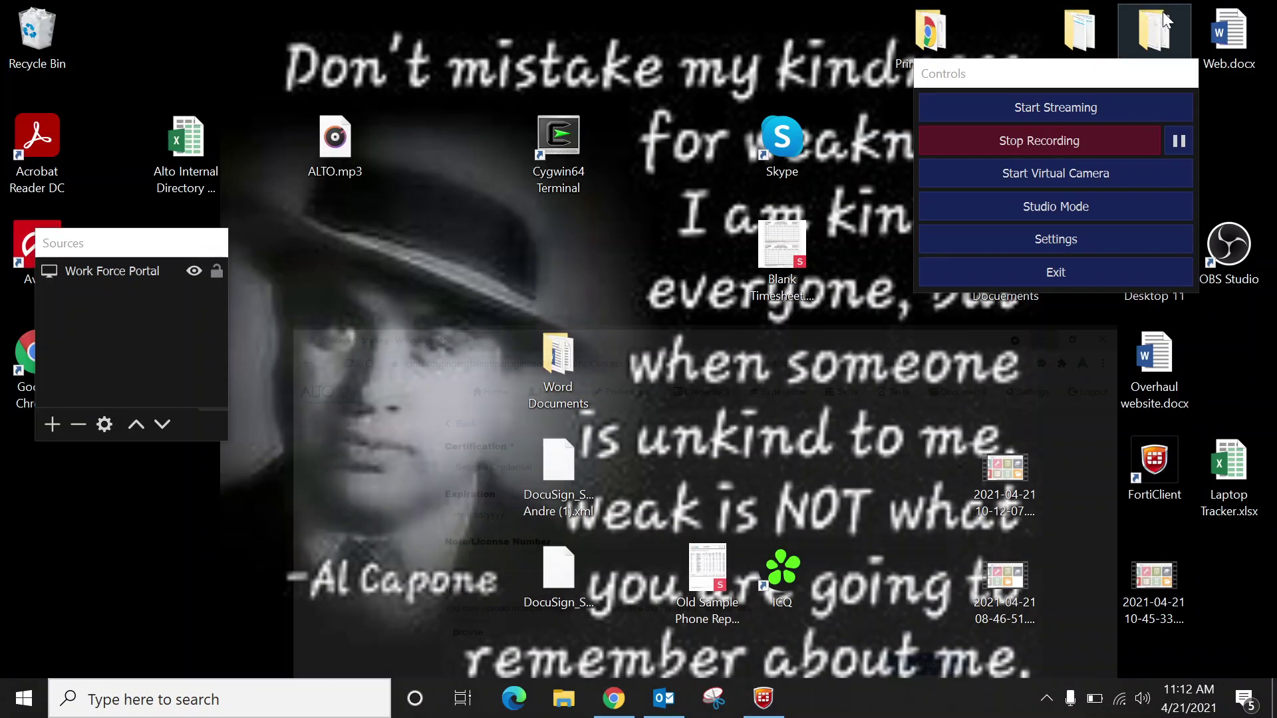